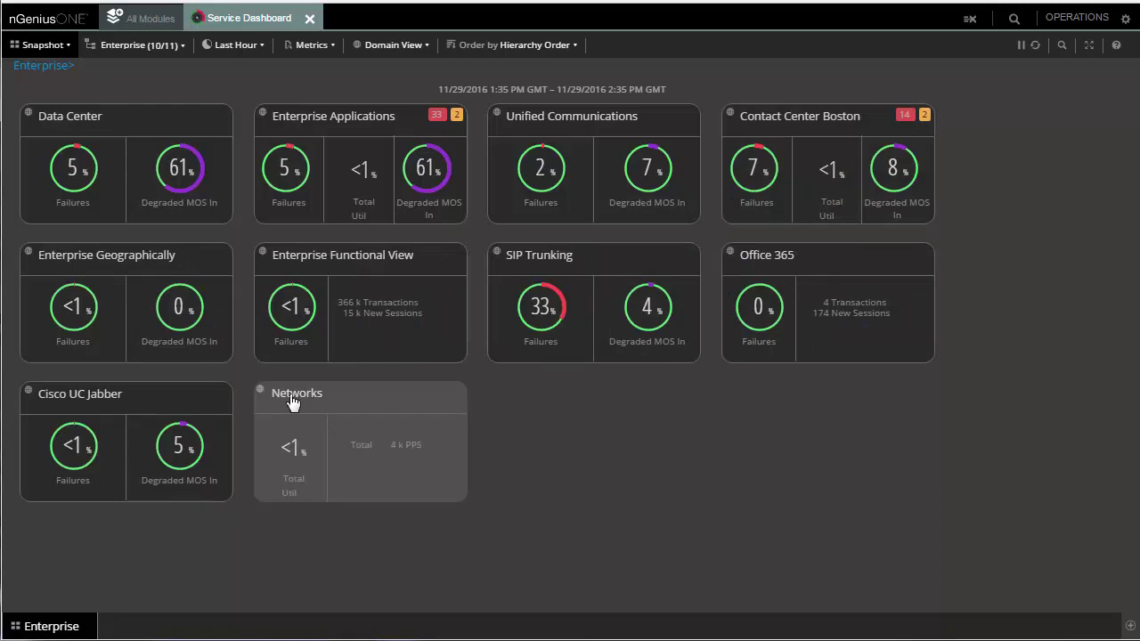
Drill down from the Enterprise overview through Enterprise Geographically and US - East to the New York services
{"action": "left_click", "coordinate": [113, 267]}
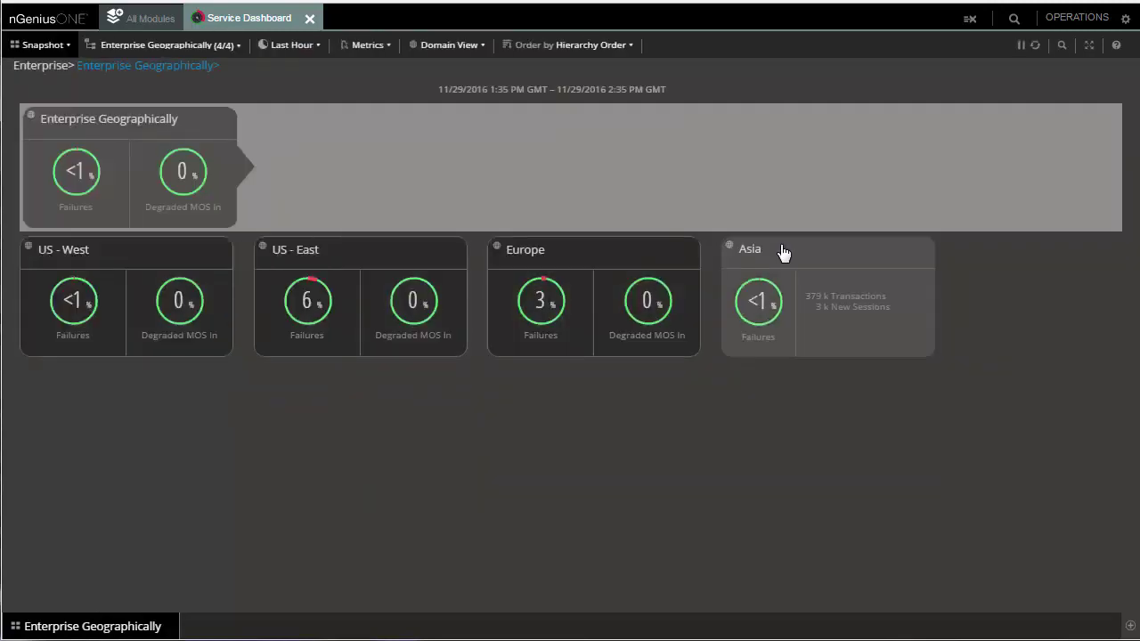
{"action": "left_click", "coordinate": [334, 258]}
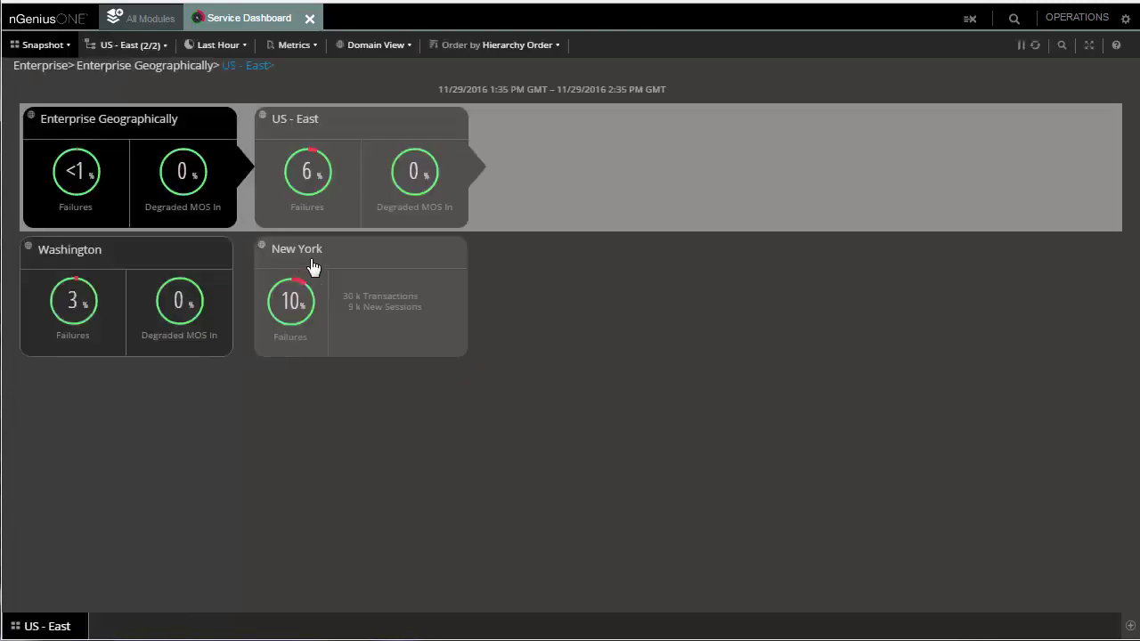
{"action": "left_click", "coordinate": [365, 260]}
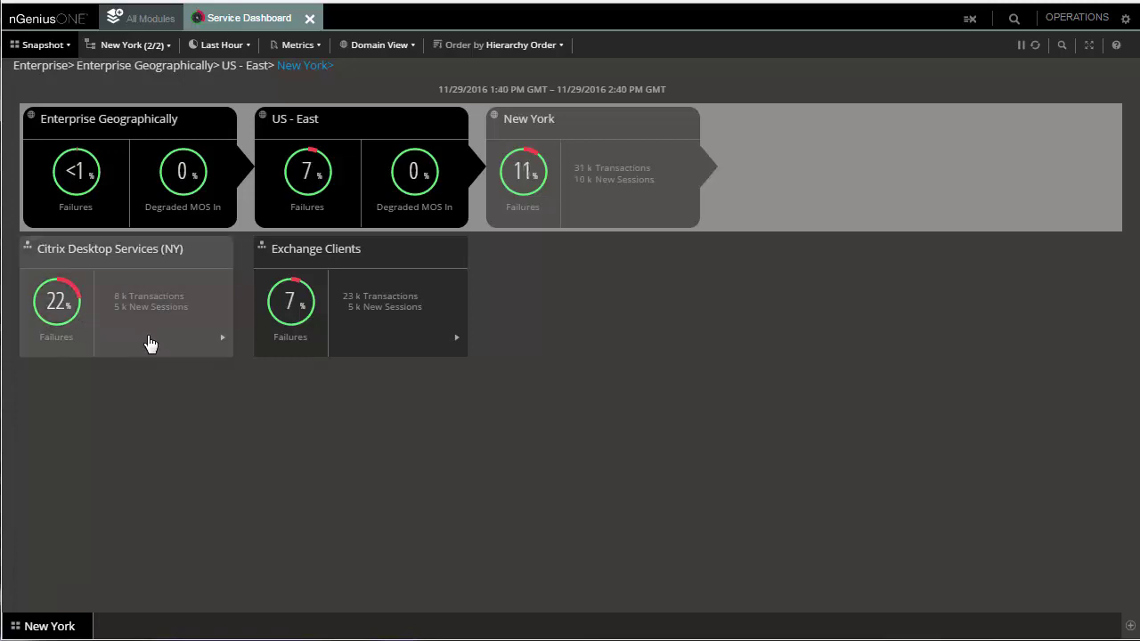
Check the available time ranges for the New York services and return to the Enterprise overview
{"action": "left_click", "coordinate": [222, 46]}
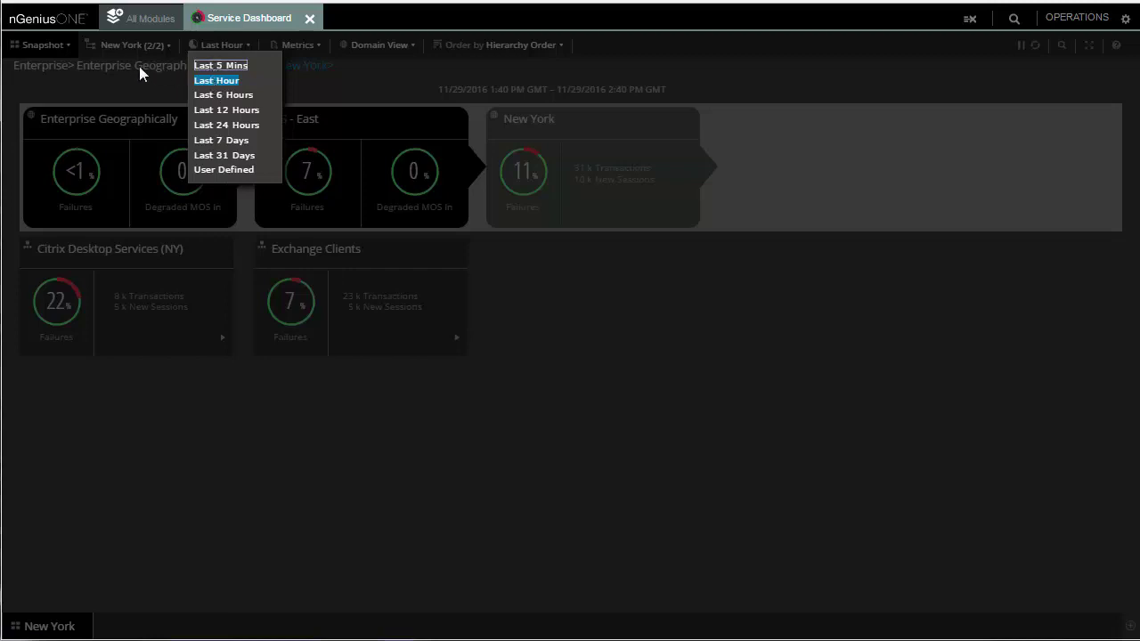
{"action": "left_click", "coordinate": [54, 60]}
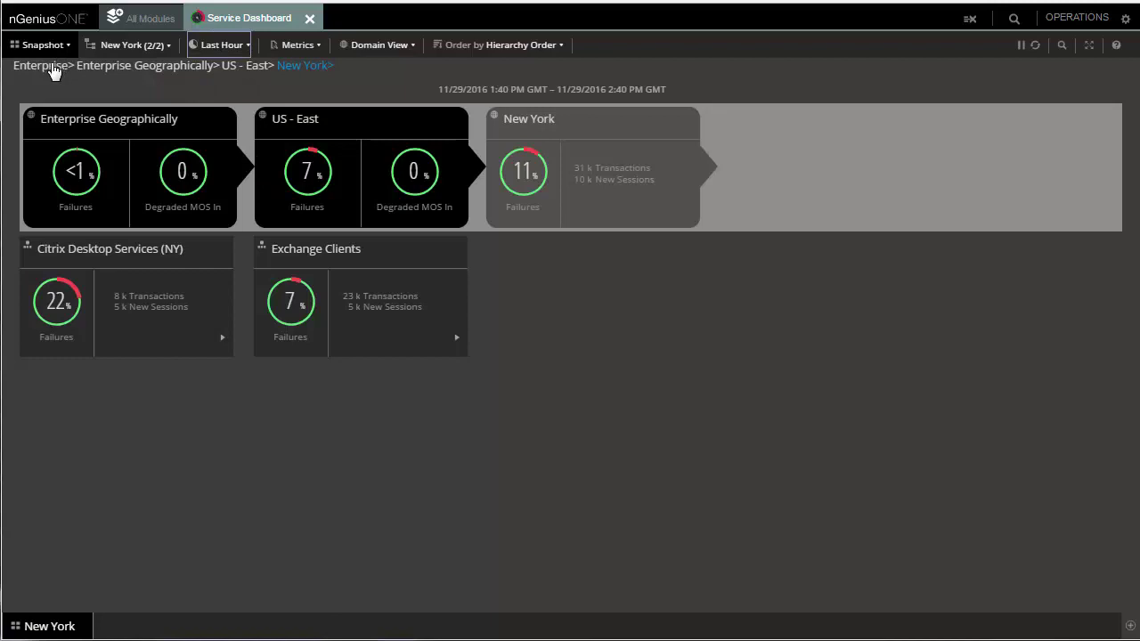
{"action": "left_click", "coordinate": [51, 68]}
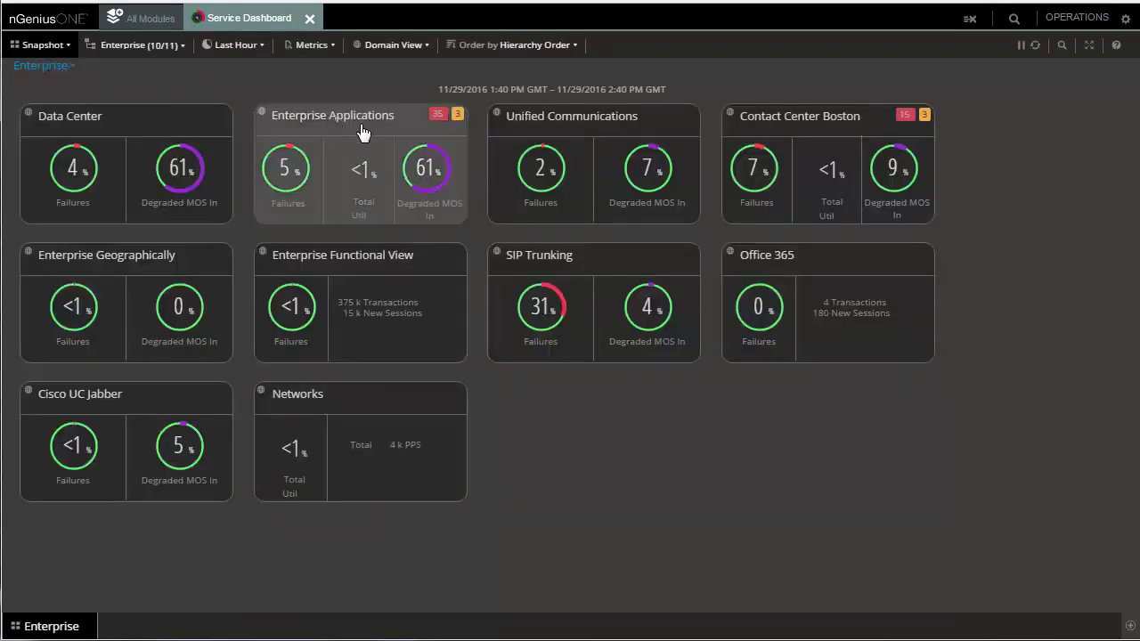
Examine the Microsoft Exchange components under Enterprise Applications and go back to the Enterprise overview
{"action": "left_click", "coordinate": [363, 132]}
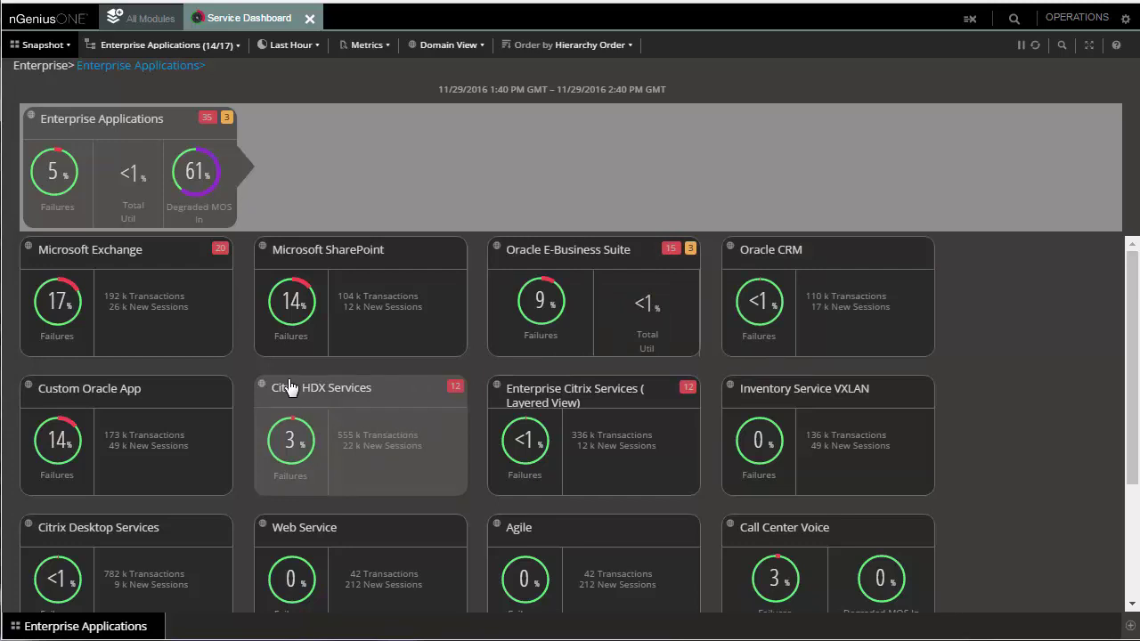
{"action": "left_click", "coordinate": [132, 272]}
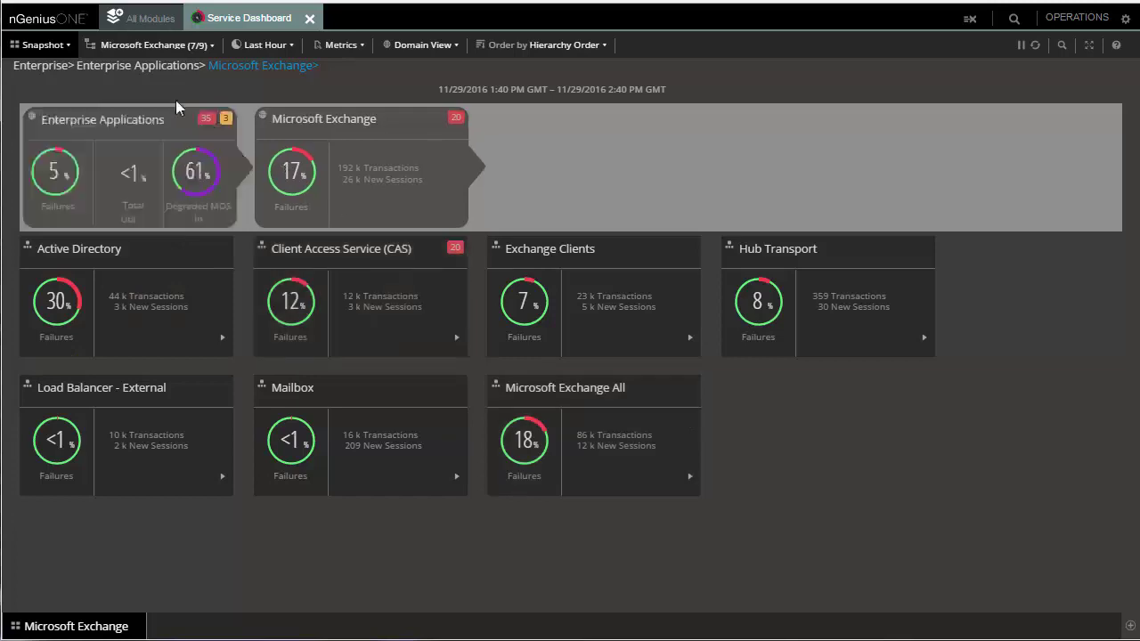
{"action": "left_click", "coordinate": [51, 68]}
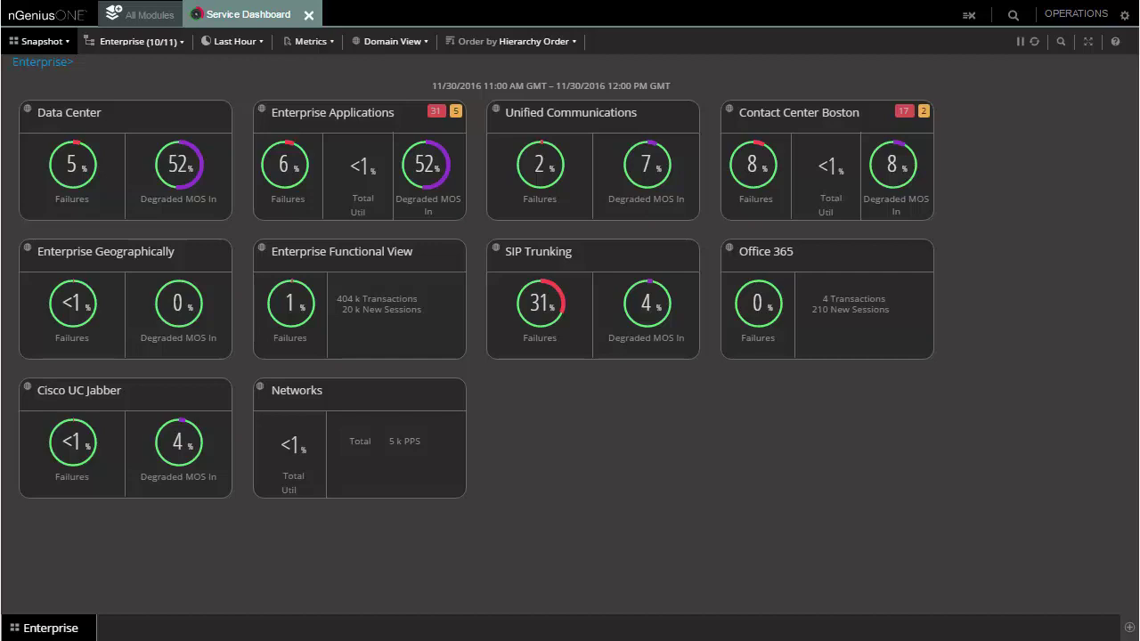
Open the Oracle CRM service under Enterprise Applications and show it in the Over Time view
{"action": "left_click", "coordinate": [323, 115]}
{"action": "left_click", "coordinate": [766, 268]}
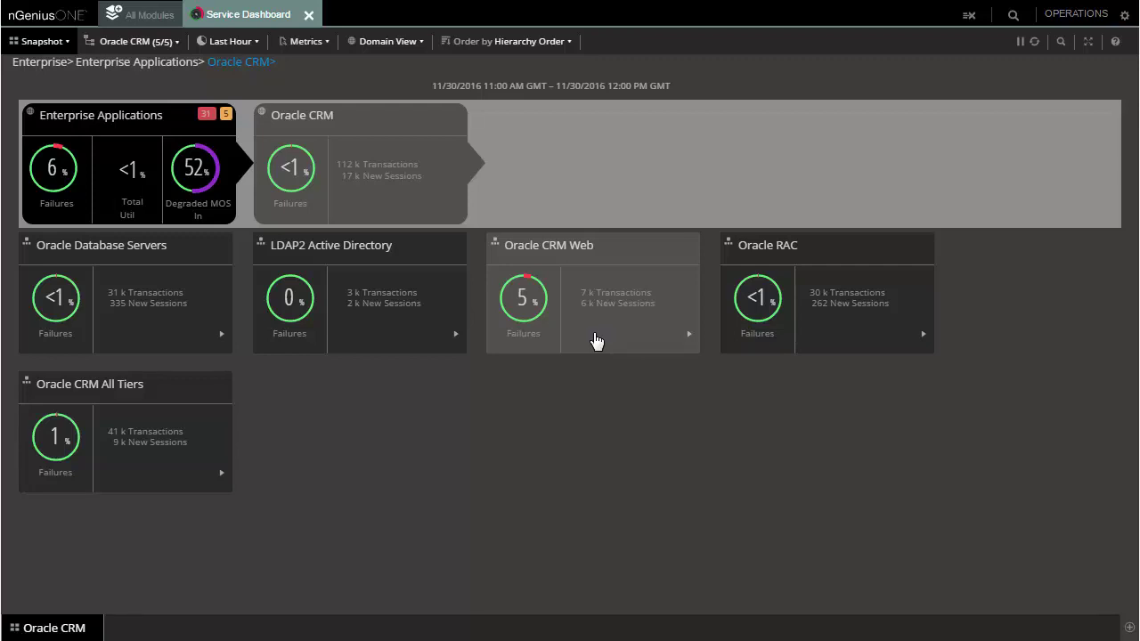
{"action": "left_click", "coordinate": [35, 41]}
{"action": "left_click", "coordinate": [33, 77]}
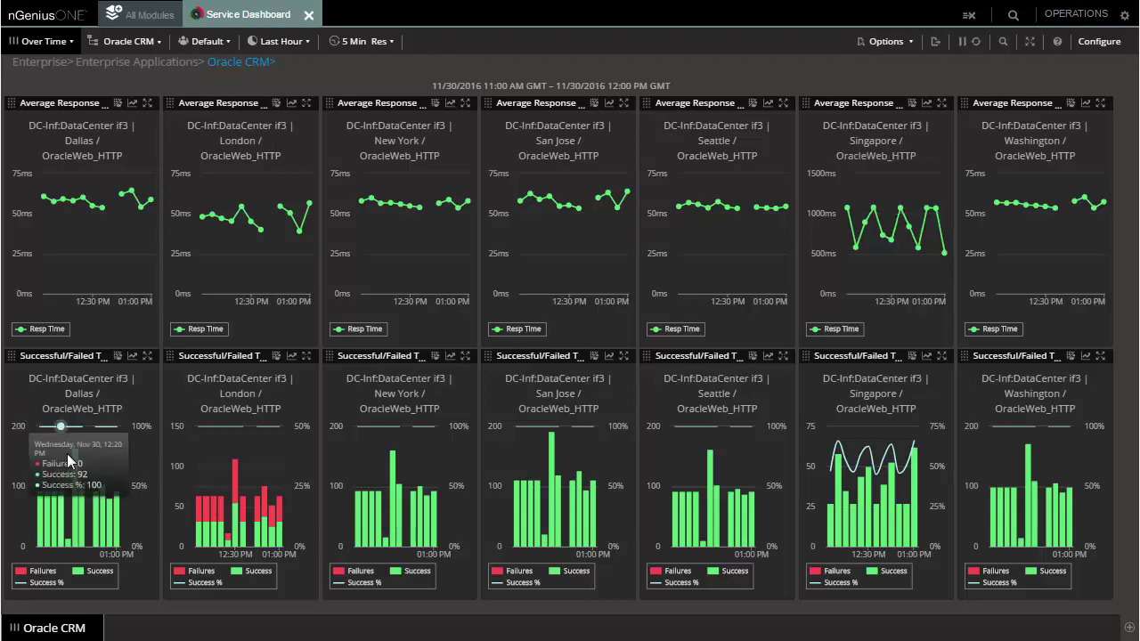
Enlarge London's Successful/Failed Transactions chart to examine its failures and restore the full chart grid
{"action": "mouse_move", "coordinate": [379, 469]}
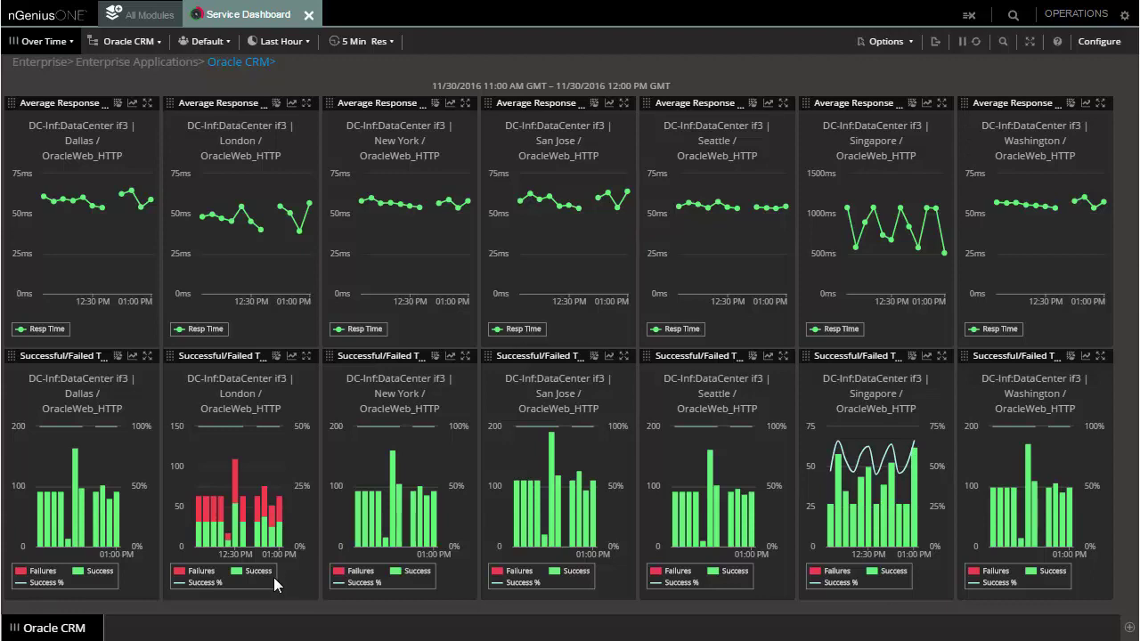
{"action": "left_click", "coordinate": [307, 356]}
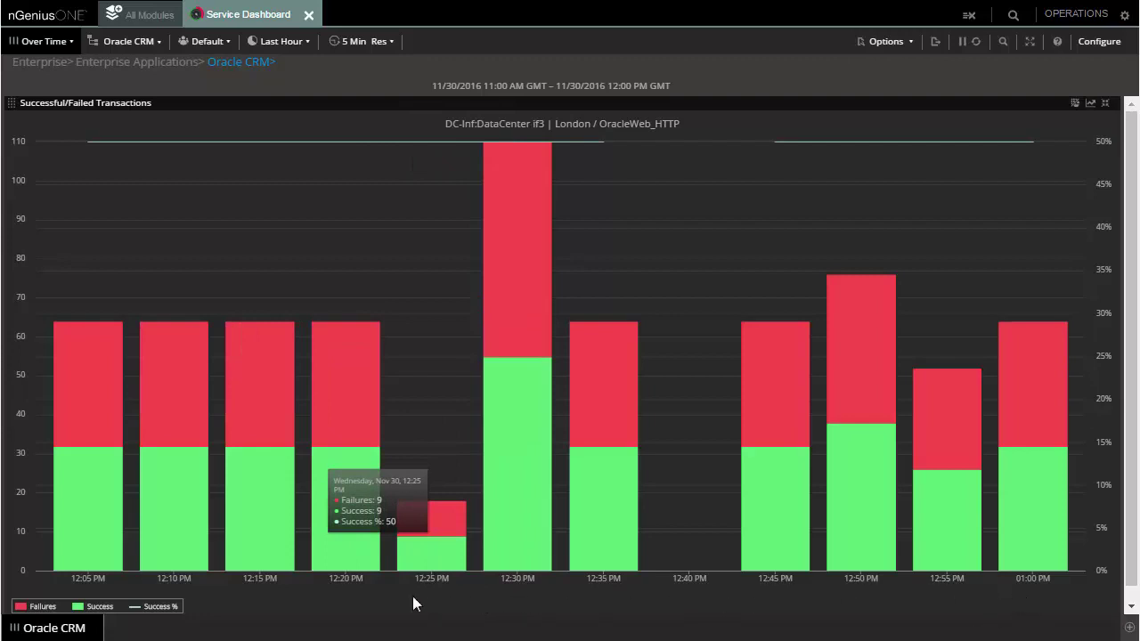
{"action": "left_click", "coordinate": [292, 41]}
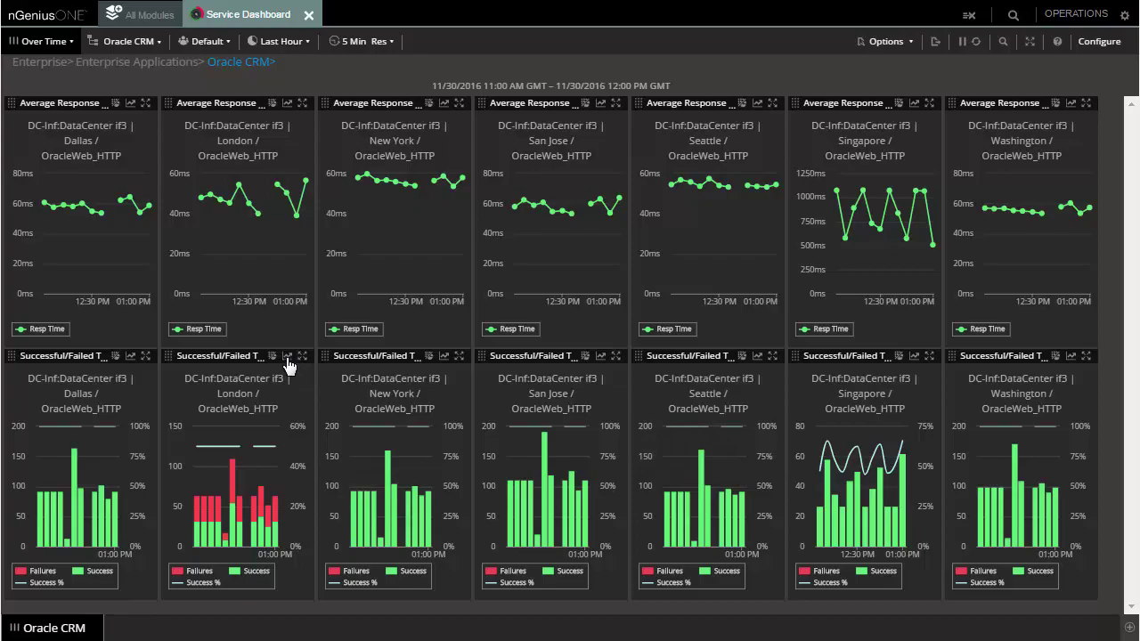
Drill from London's Successful/Failed Transactions chart into Universal Monitor and maximize the Error Code Distribution chart
{"action": "left_click", "coordinate": [287, 357]}
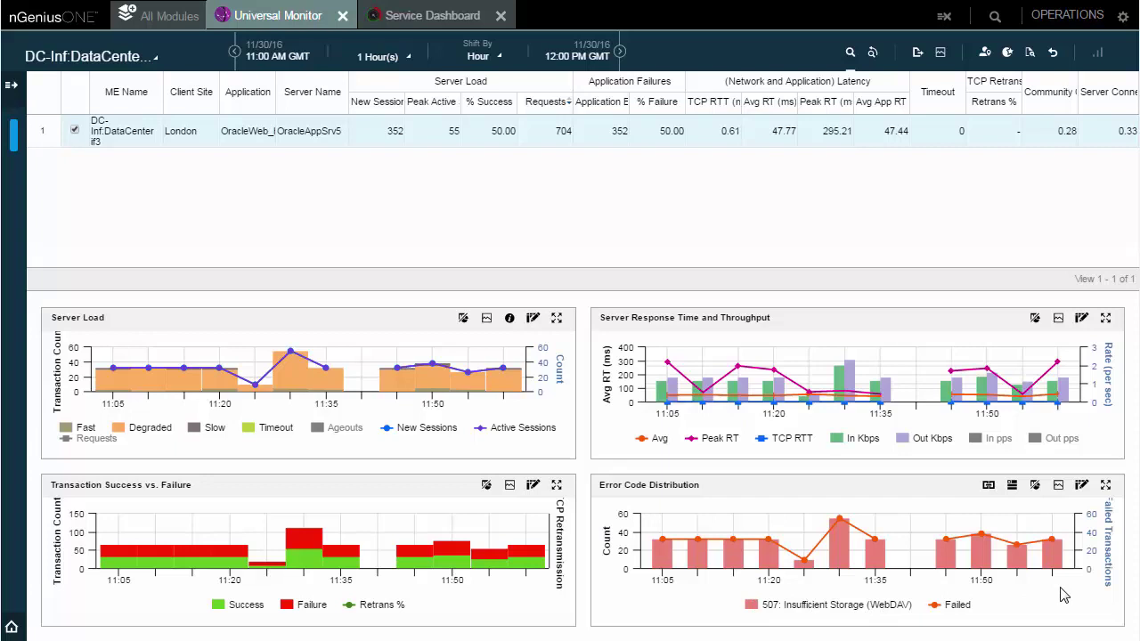
{"action": "left_click", "coordinate": [1105, 485]}
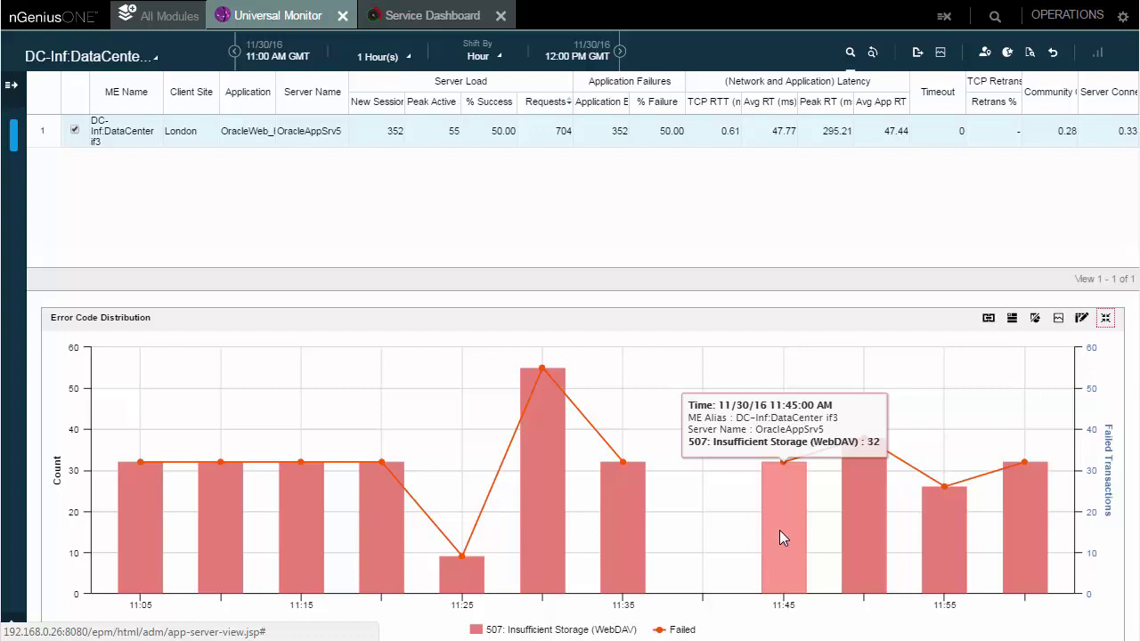
Drill from the Error Code Distribution chart into its sessions with No Filter and review the first session's trace and summary
{"action": "left_click", "coordinate": [1058, 320]}
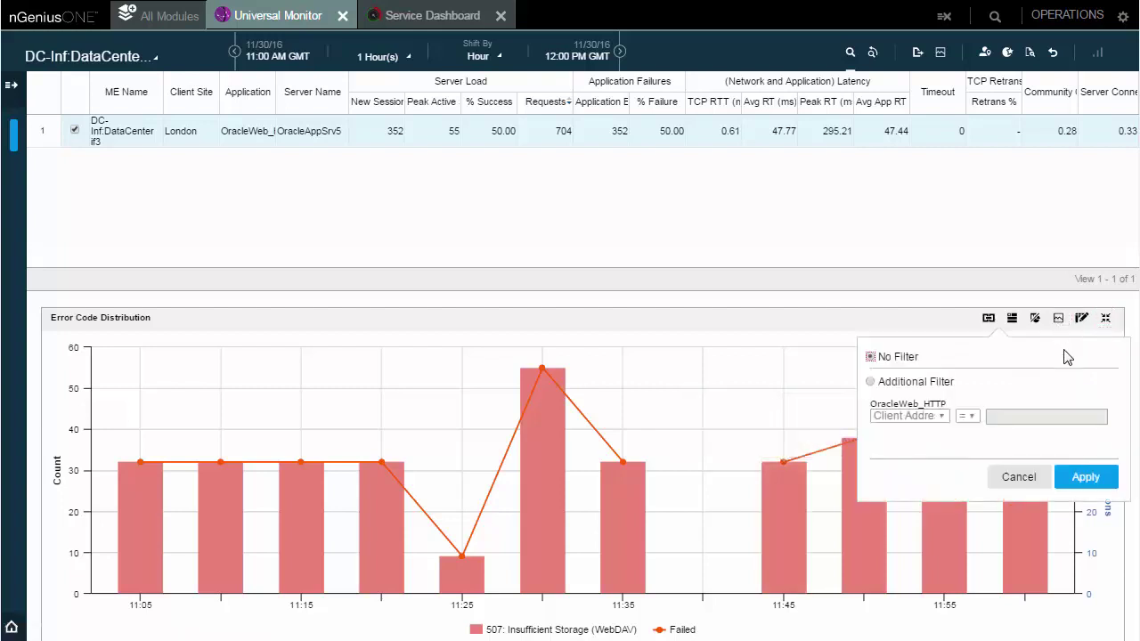
{"action": "left_click", "coordinate": [1093, 477]}
{"action": "left_click", "coordinate": [250, 198]}
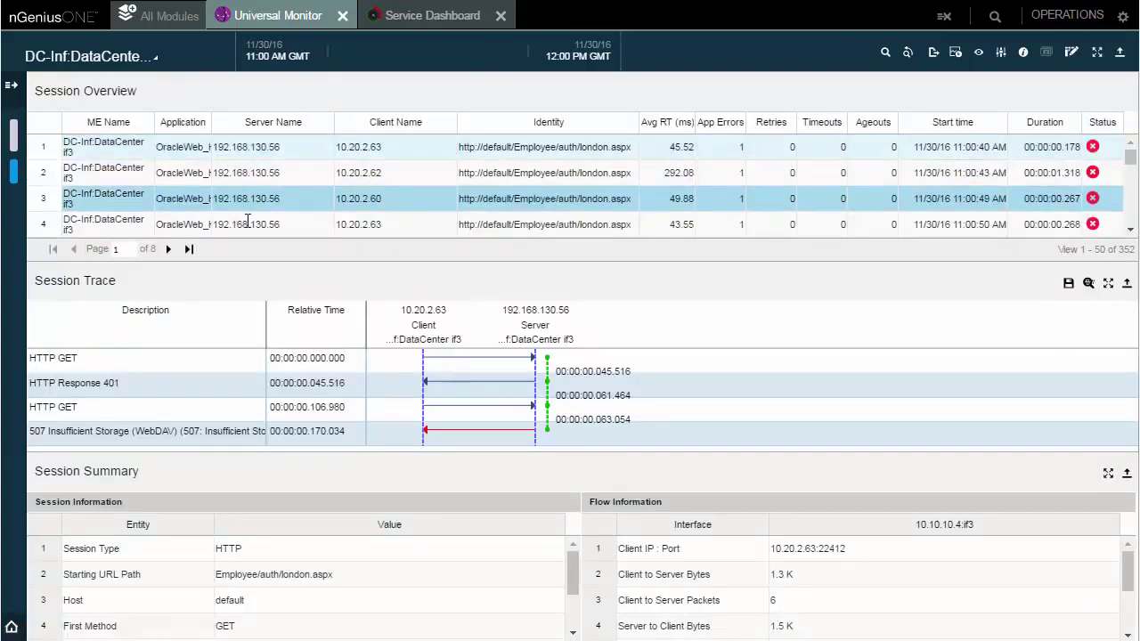
{"action": "left_click", "coordinate": [249, 225]}
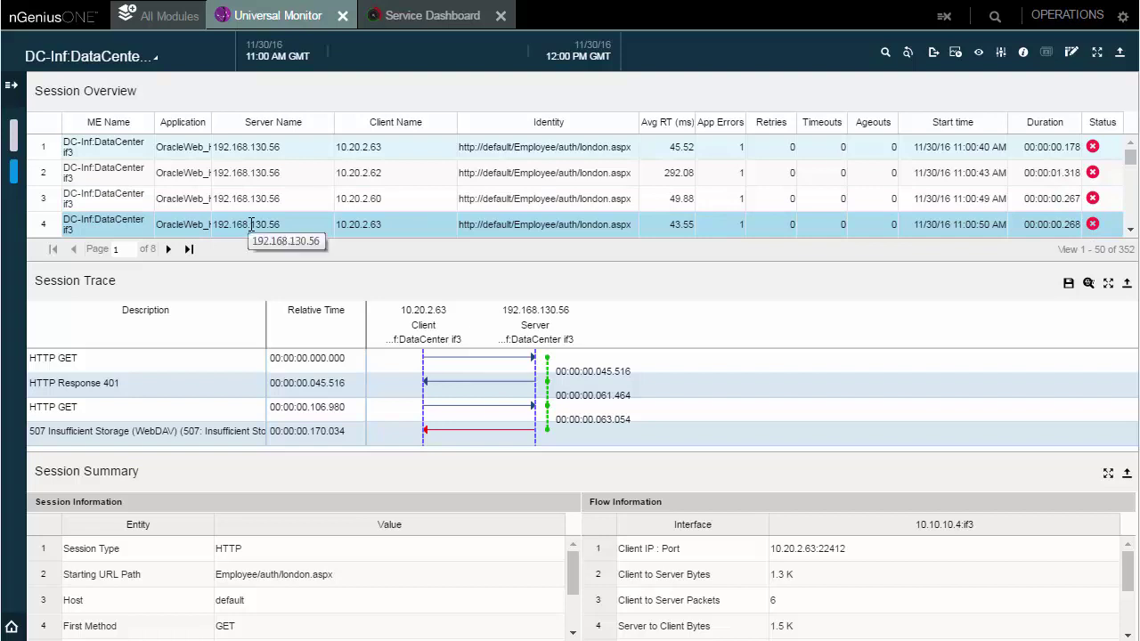
{"action": "left_click", "coordinate": [984, 148]}
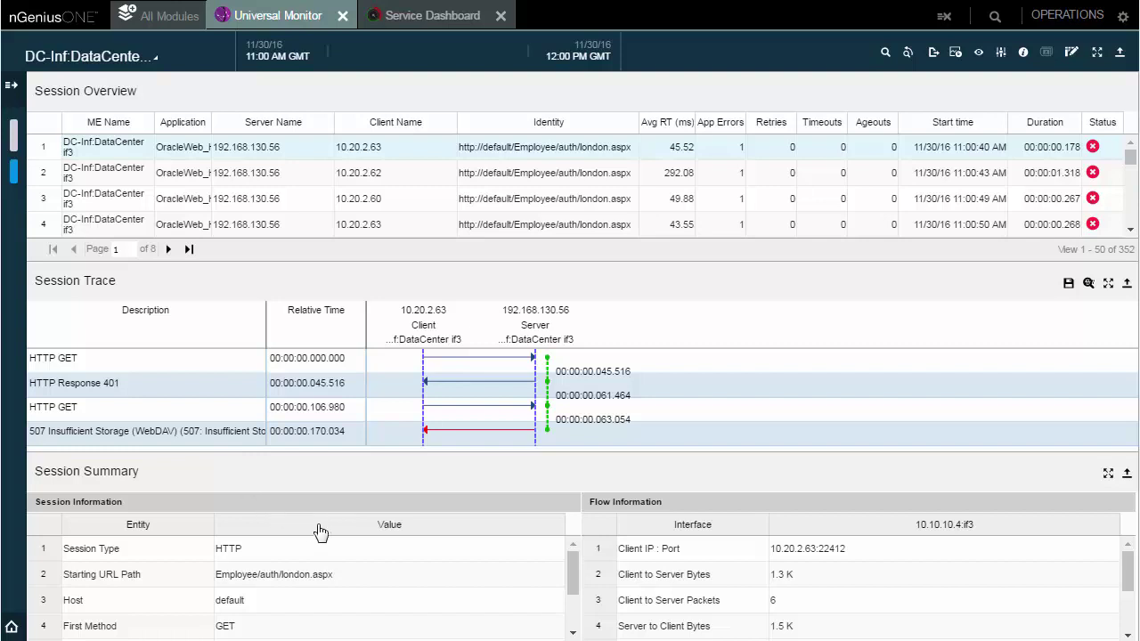
{"action": "left_click_drag", "start_coordinate": [577, 579], "coordinate": [564, 627]}
{"action": "scroll", "coordinate": [564, 627], "scroll_direction": "up", "scroll_amount": 3}
Open the packet decode for the first session and expand the HTTP Response-Line of packet 10
{"action": "left_click", "coordinate": [542, 328]}
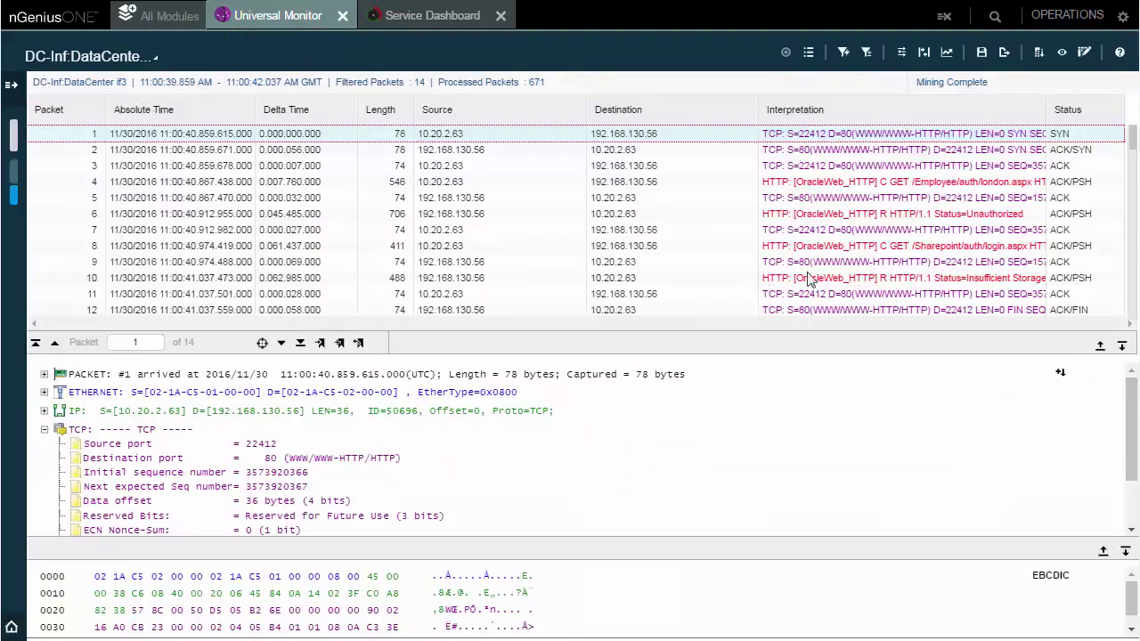
{"action": "left_click", "coordinate": [874, 277]}
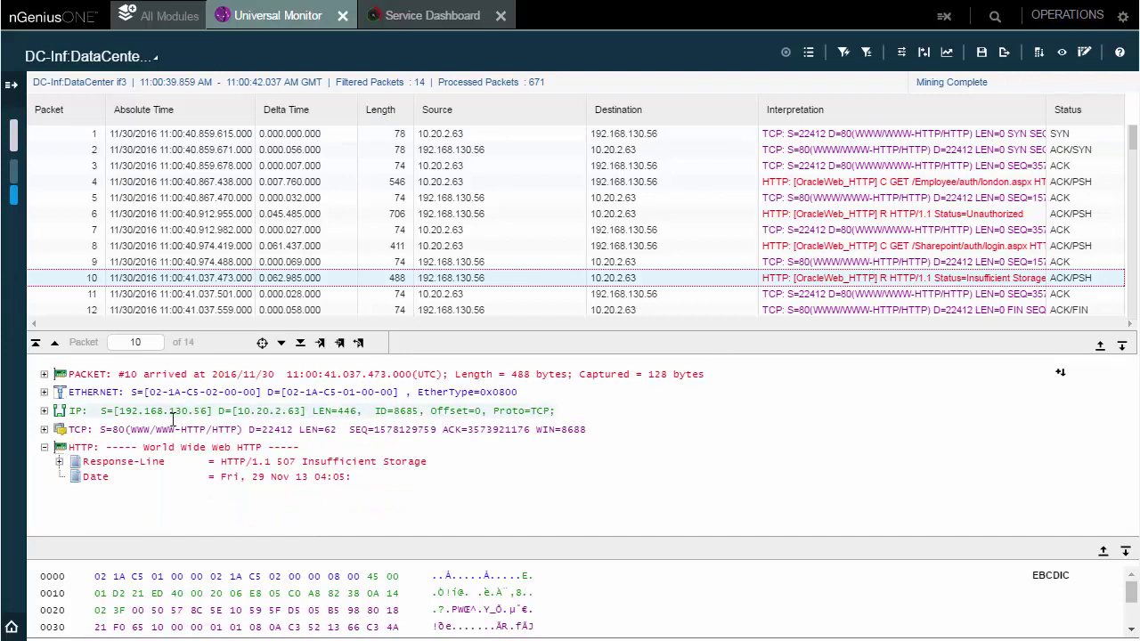
{"action": "double_click", "coordinate": [185, 457]}
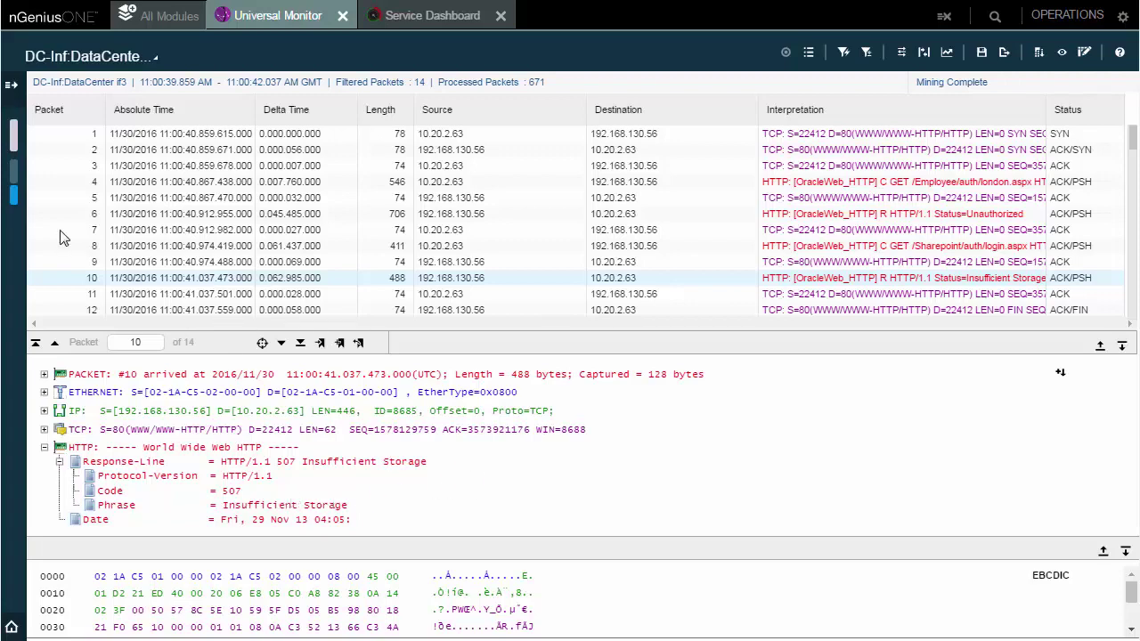
Go back through the session analysis to the London server monitor and restore the Error Code Distribution chart to normal size
{"action": "left_click", "coordinate": [13, 178]}
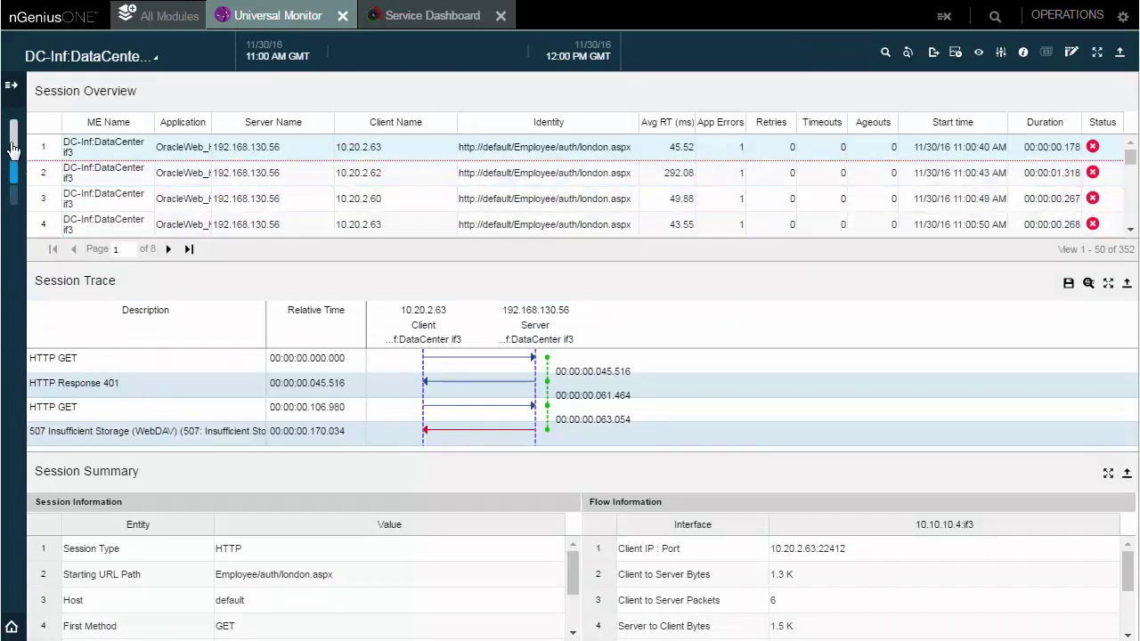
{"action": "left_click", "coordinate": [12, 144]}
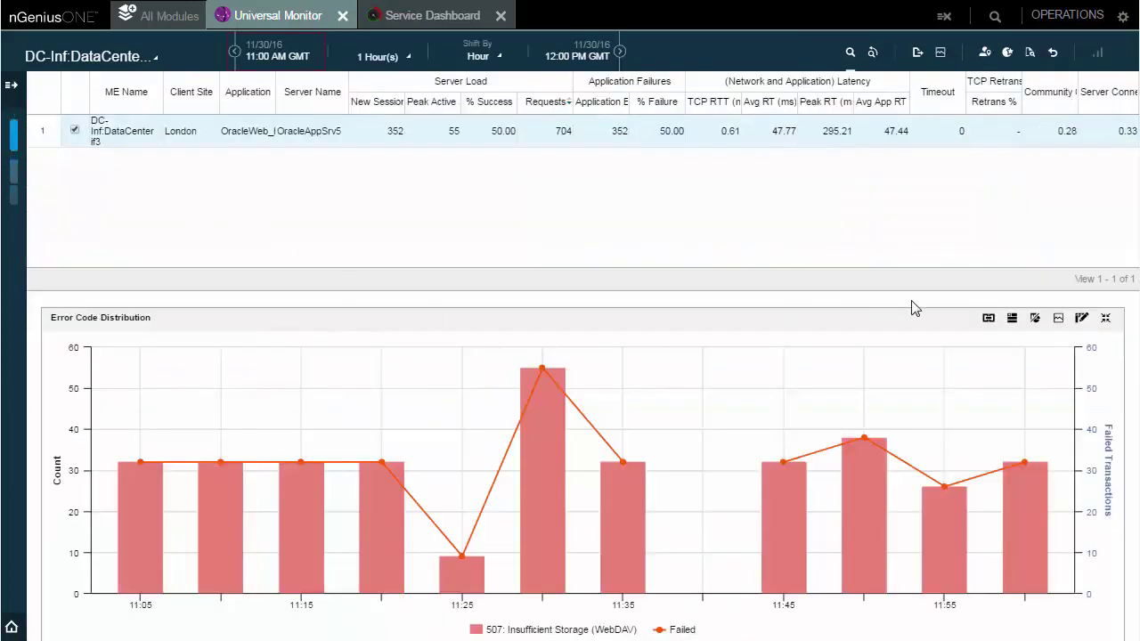
{"action": "left_click", "coordinate": [1105, 319]}
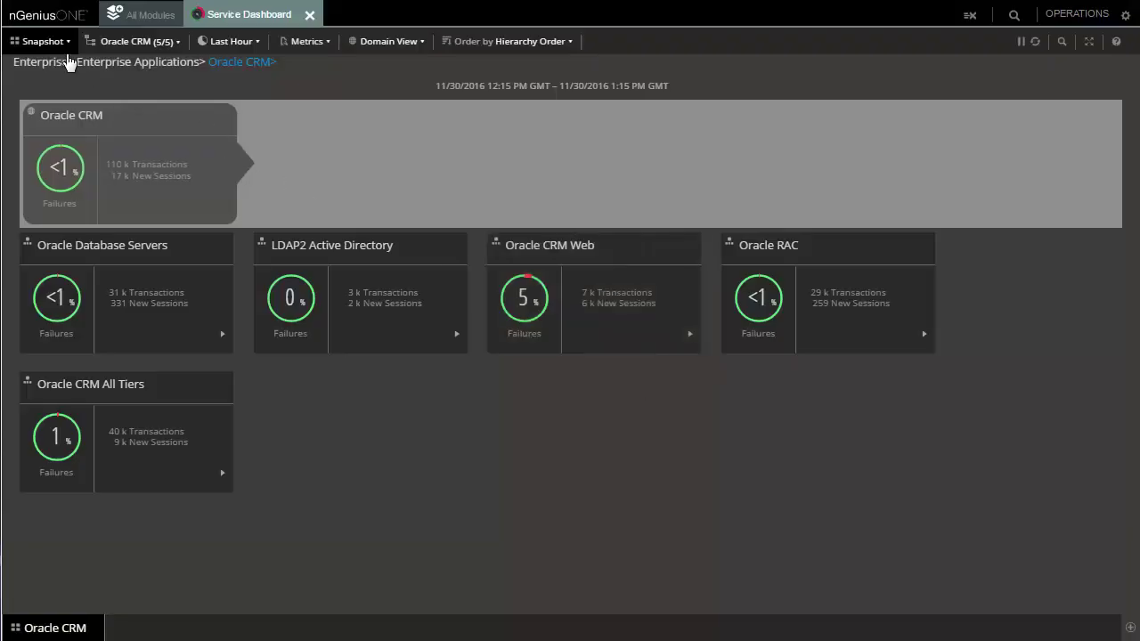
Switch the Oracle CRM dashboard from Snapshot to Over Time and examine London's transaction failures
{"action": "left_click", "coordinate": [43, 41]}
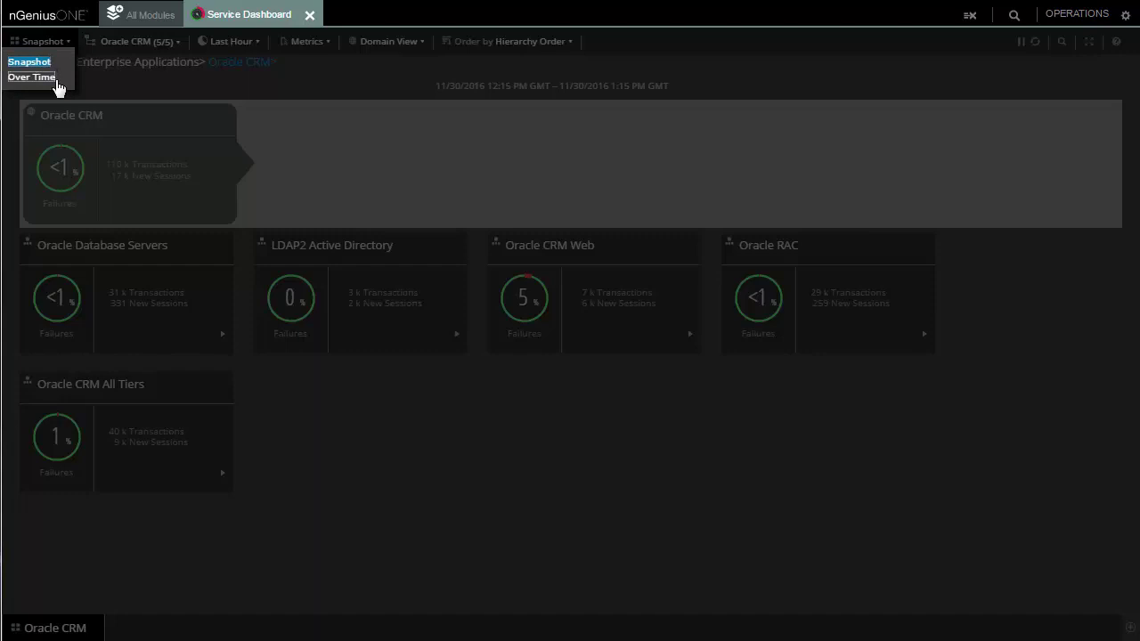
{"action": "left_click", "coordinate": [53, 78]}
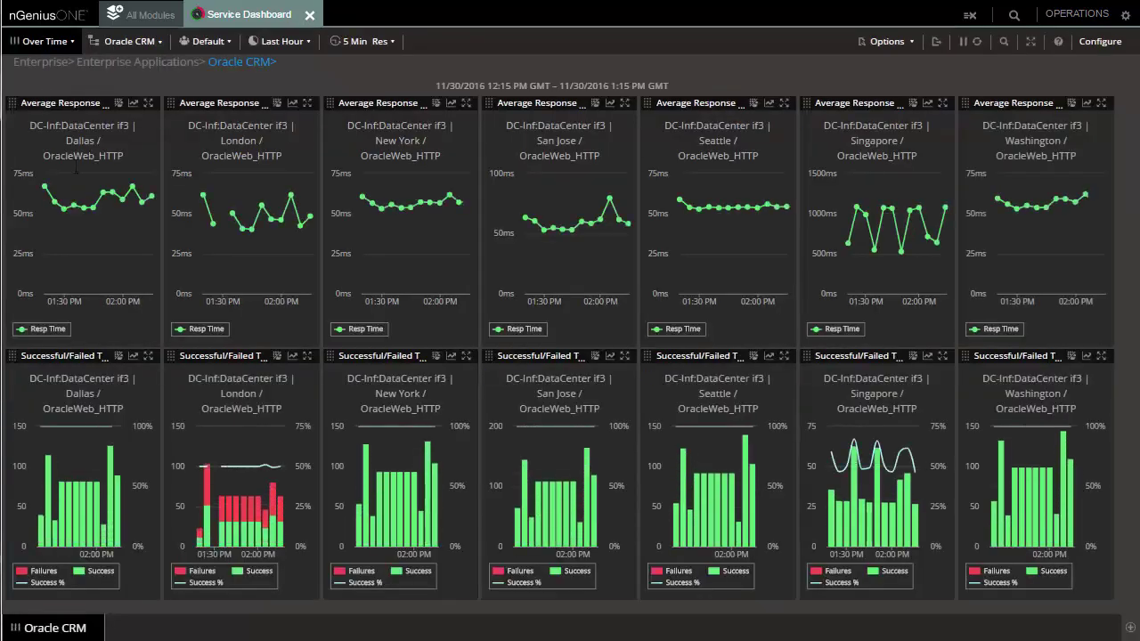
{"action": "mouse_move", "coordinate": [231, 470]}
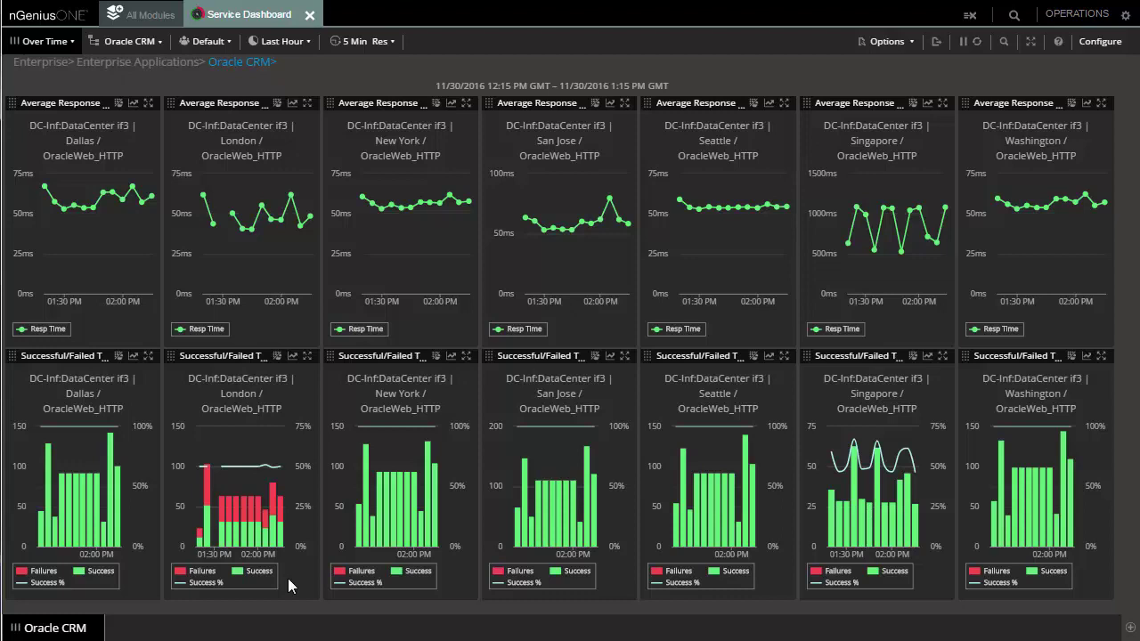
Open the Service Dependency map for Oracle CRM All Tiers from the Enterprise service tree
{"action": "left_click", "coordinate": [141, 41]}
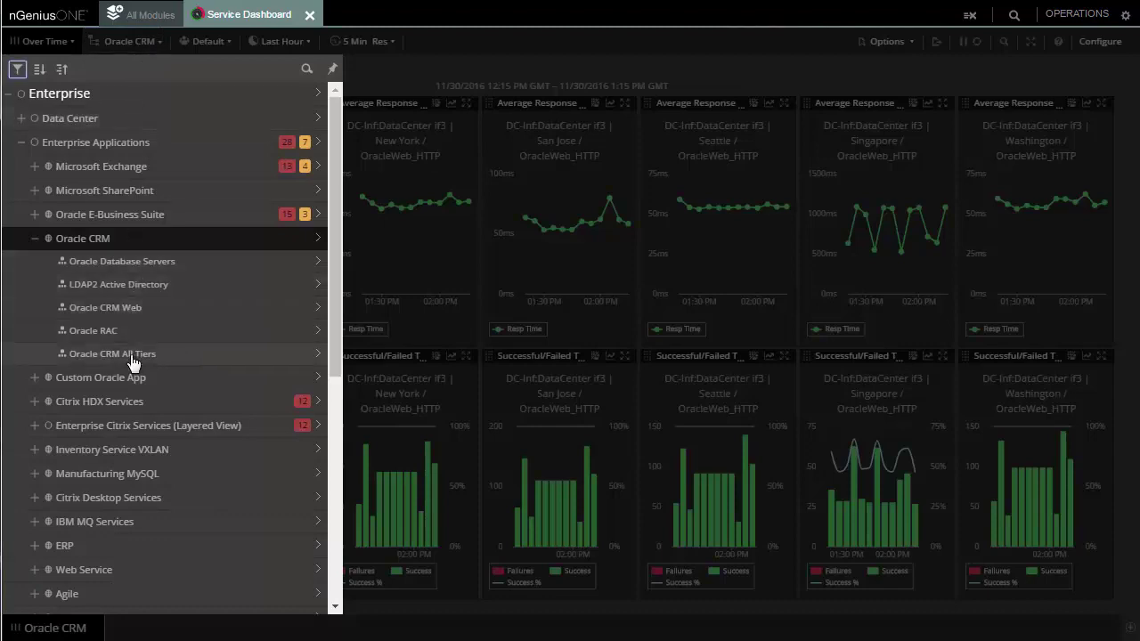
{"action": "left_click", "coordinate": [293, 353]}
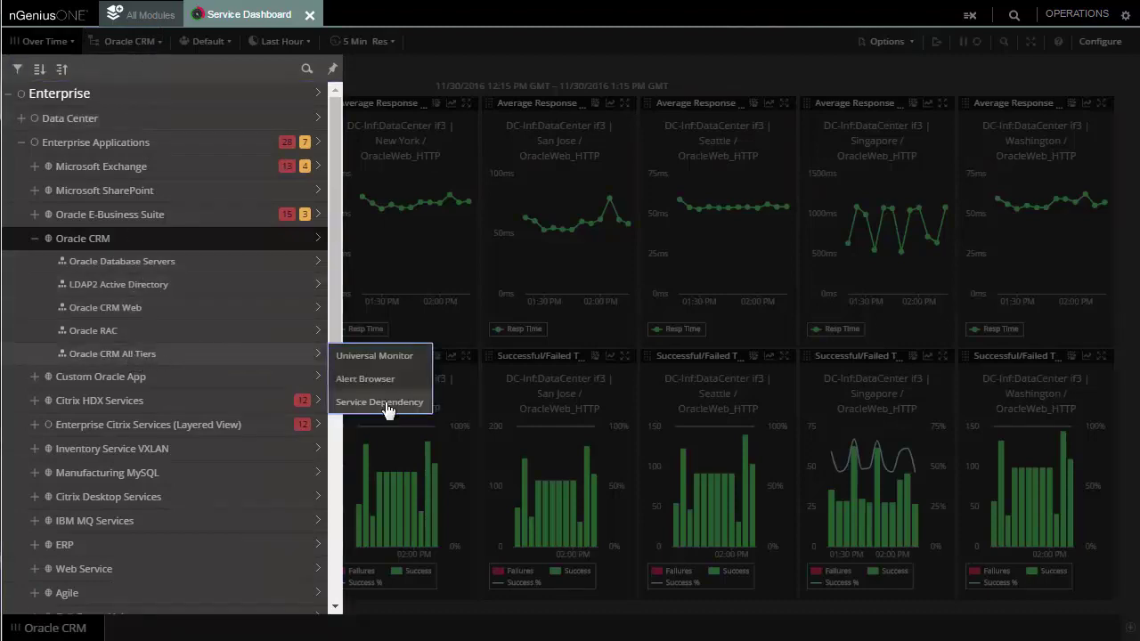
{"action": "left_click", "coordinate": [383, 402]}
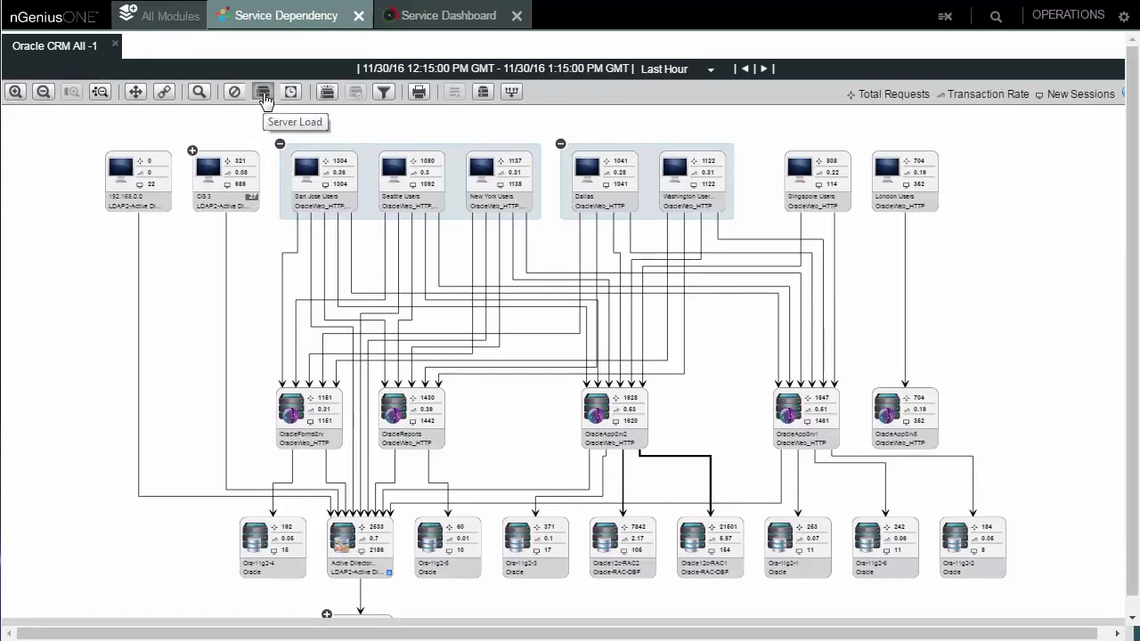
Show server load and response time metrics on the dependency map and examine the Oracle database servers' average response times
{"action": "left_click", "coordinate": [264, 95]}
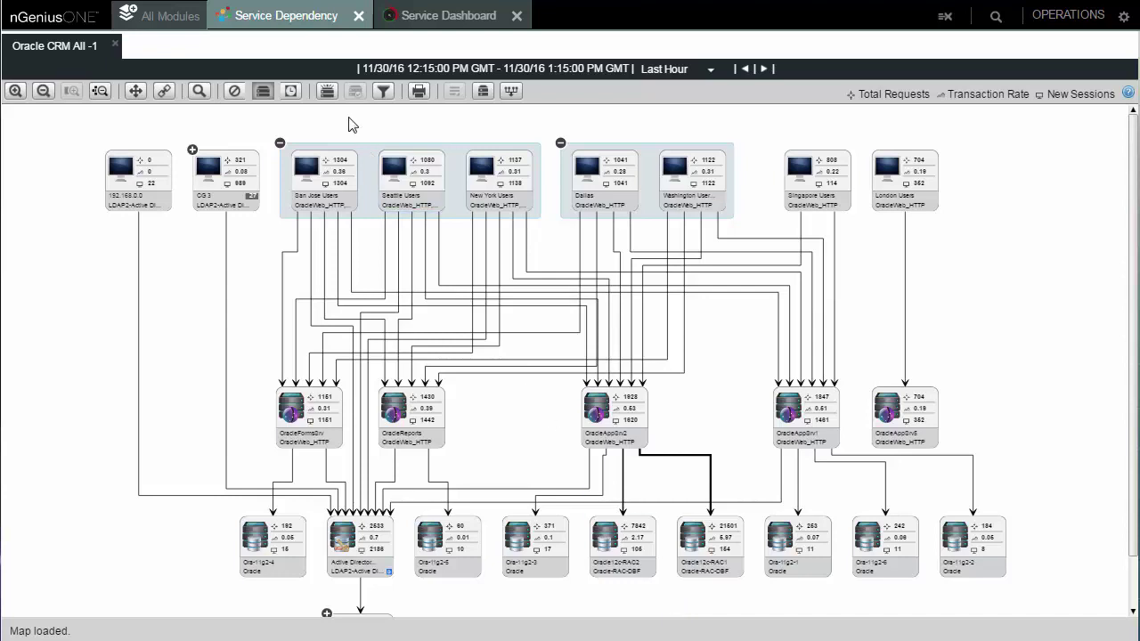
{"action": "left_click", "coordinate": [291, 92]}
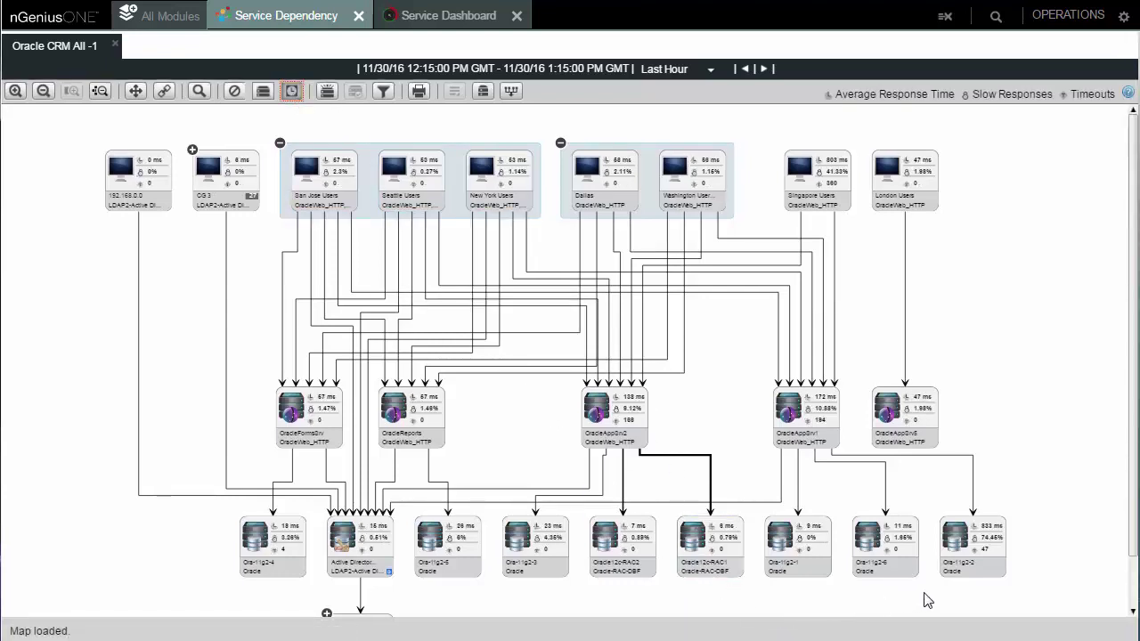
{"action": "mouse_move", "coordinate": [997, 532]}
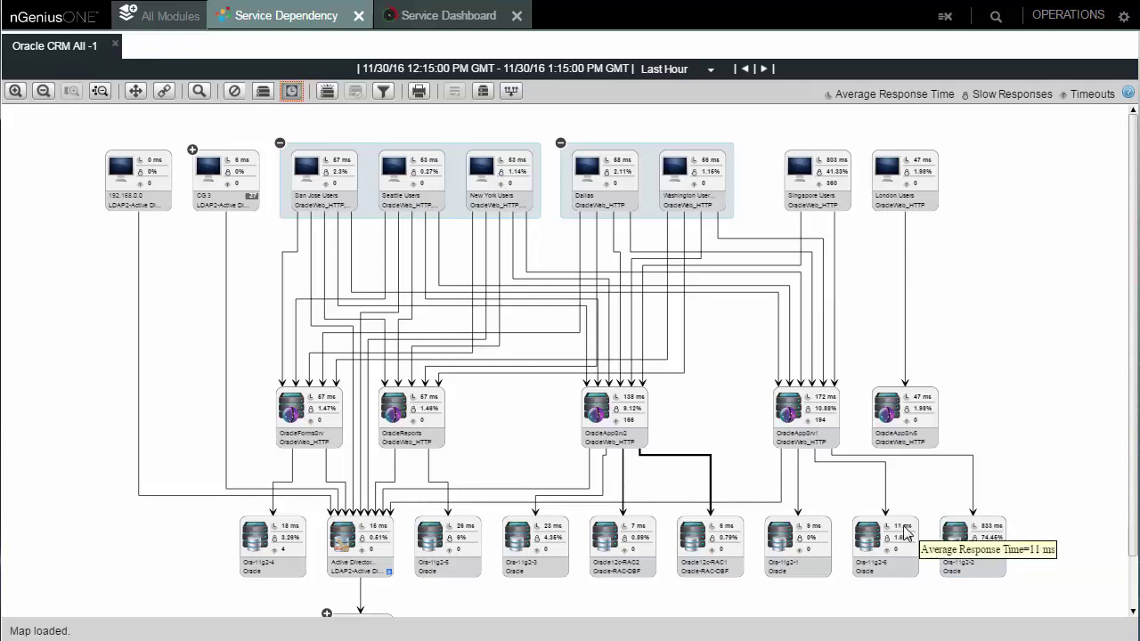
{"action": "mouse_move", "coordinate": [815, 533]}
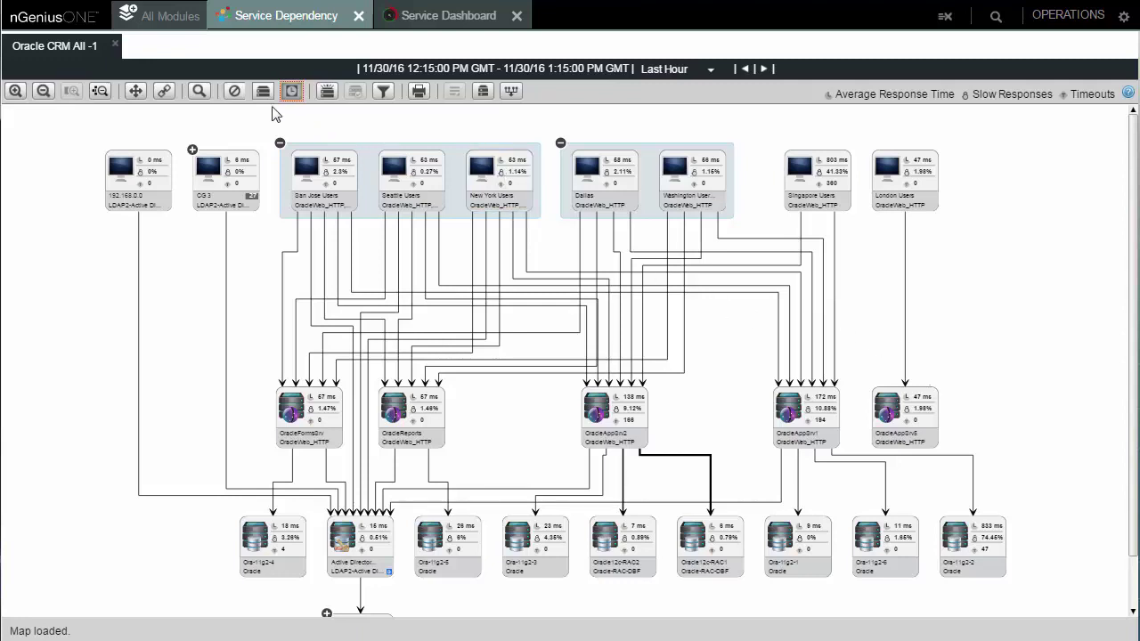
Show error metrics on the dependency map and examine the critical errors for London Users
{"action": "left_click", "coordinate": [234, 92]}
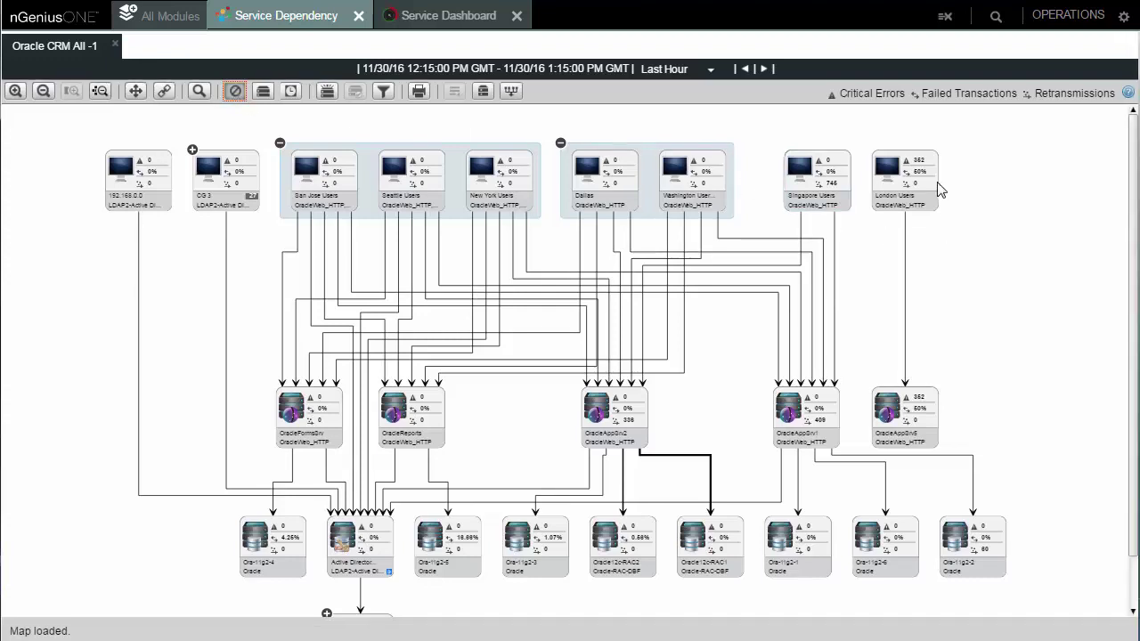
{"action": "mouse_move", "coordinate": [930, 167]}
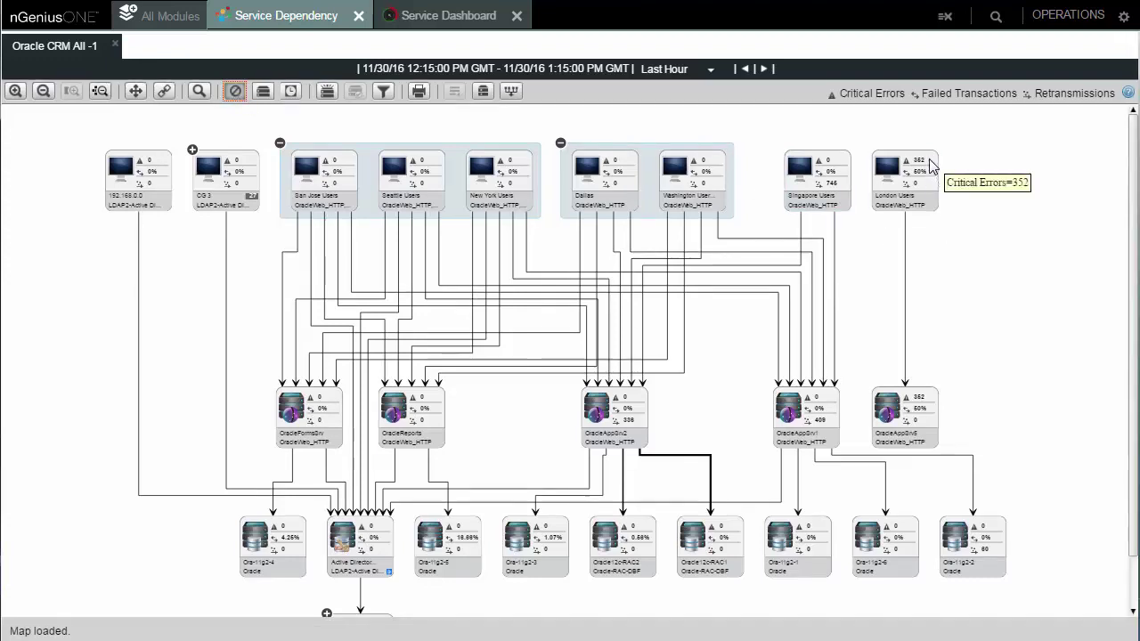